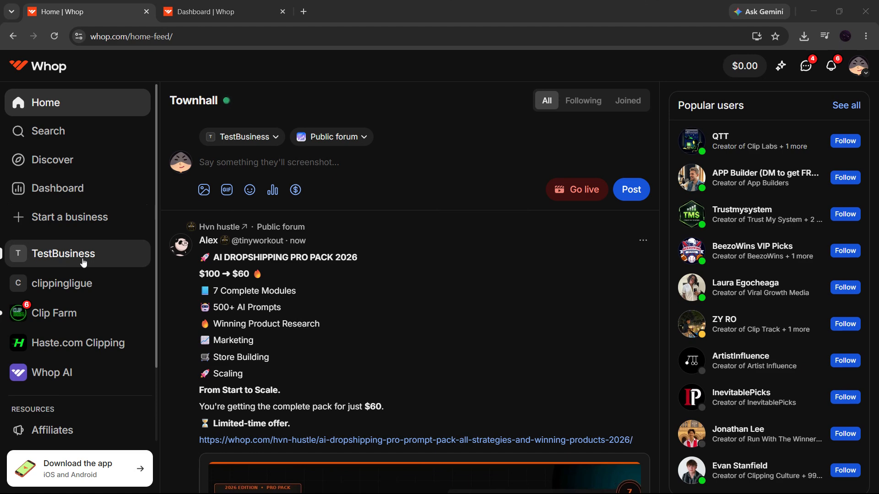
Go to the TestBusiness dashboard and open that business's community page
left_click(81, 189)
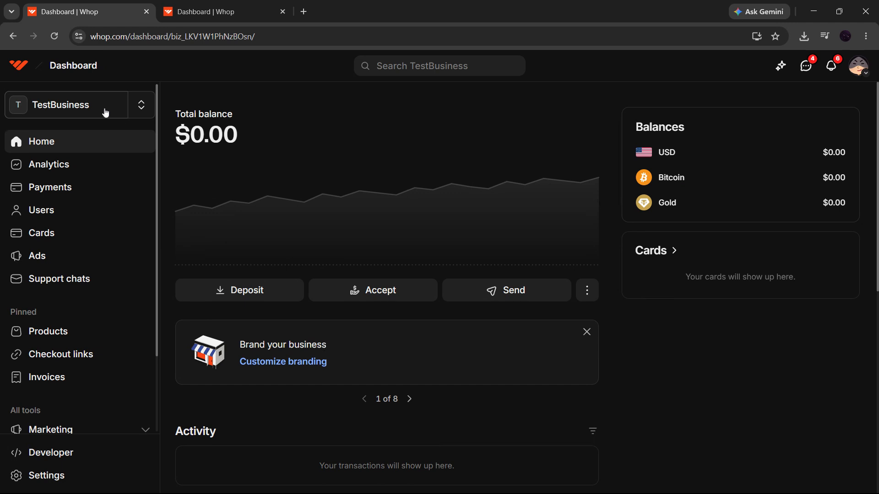
left_click(140, 107)
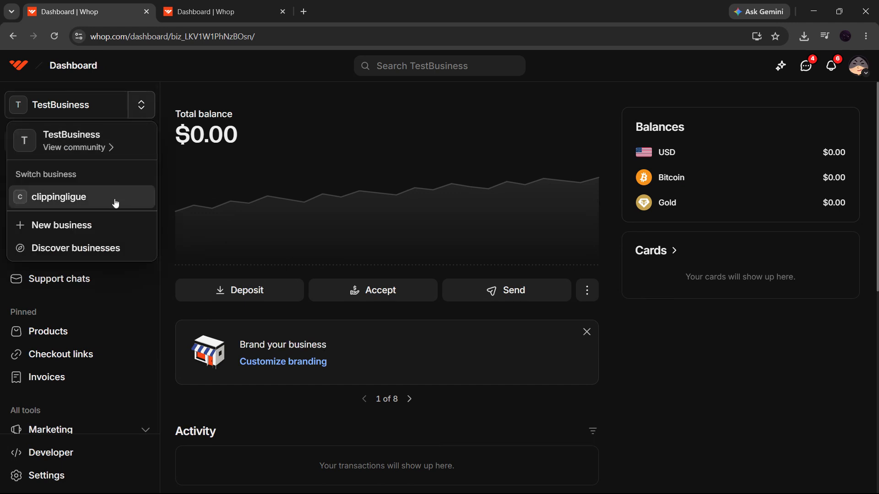
left_click(124, 114)
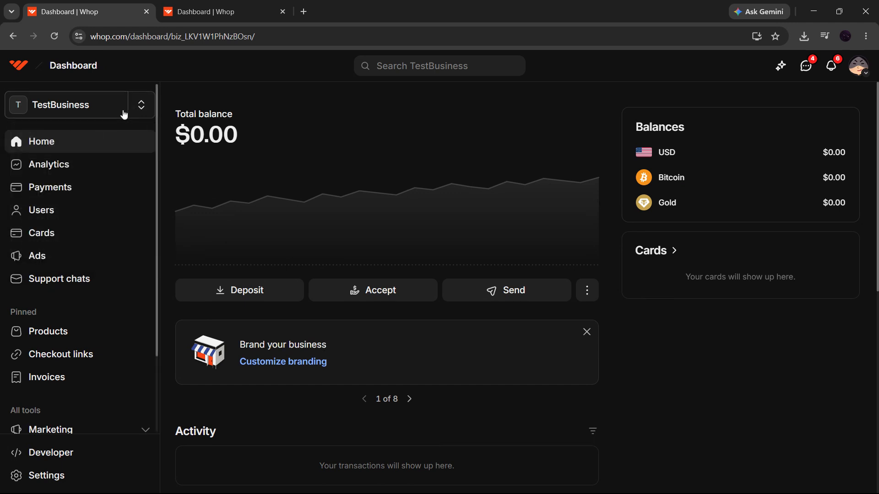
left_click(71, 114)
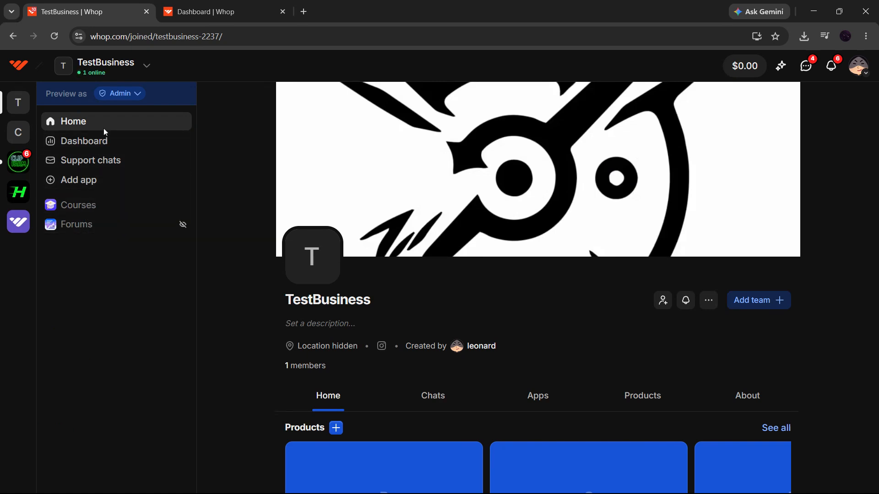
Open the CourseName course in the Courses app and select Lesson 1 of Chapter 2
left_click(104, 207)
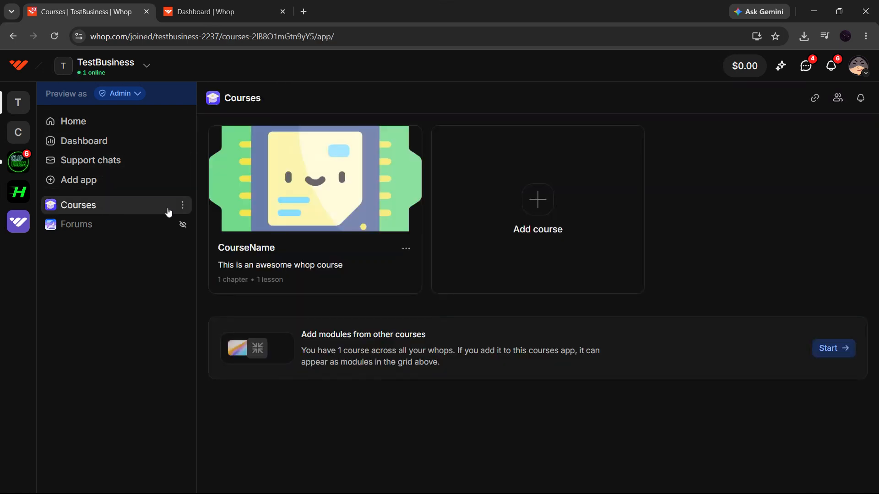
left_click(350, 215)
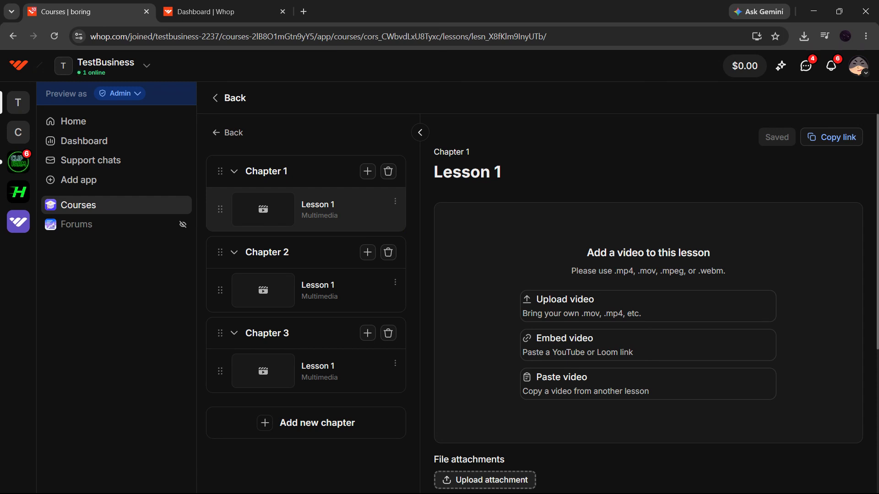
left_click(338, 298)
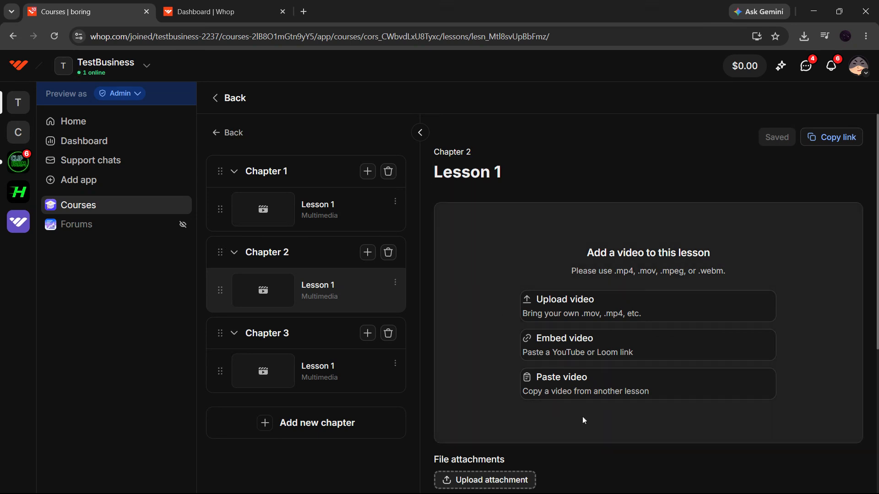
Set the lesson's drip feeding to unlock 30 days after a user starts the course
scroll(645, 398, "down", 5)
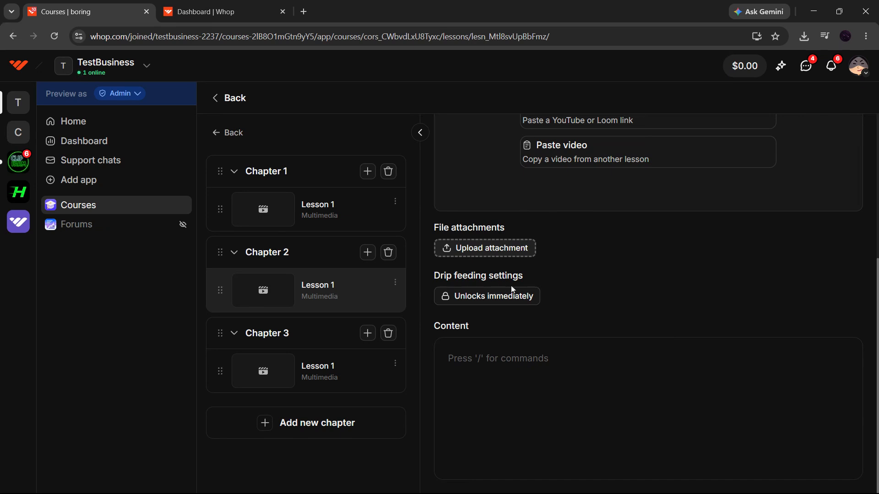
left_click(506, 298)
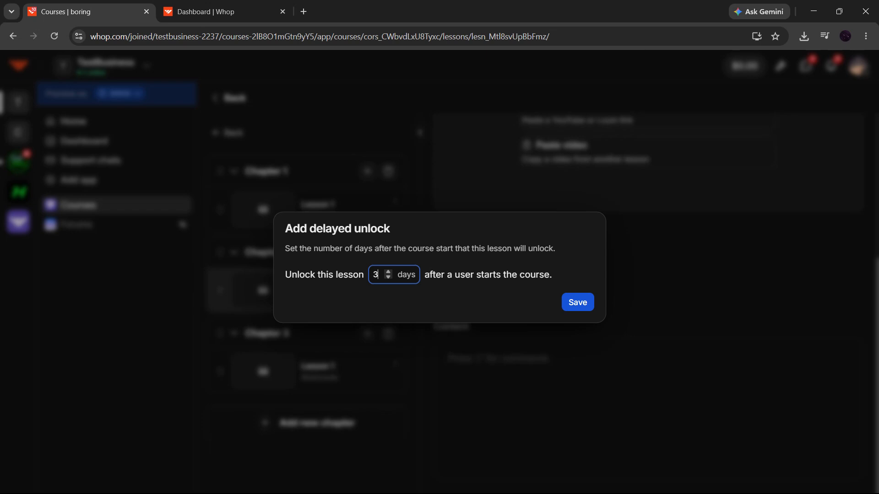
left_click(419, 291)
left_click(389, 277)
type("0")
key("BackSpace")
key("BackSpace")
type("60")
key("BackSpace")
key("BackSpace")
type("30")
left_click(575, 309)
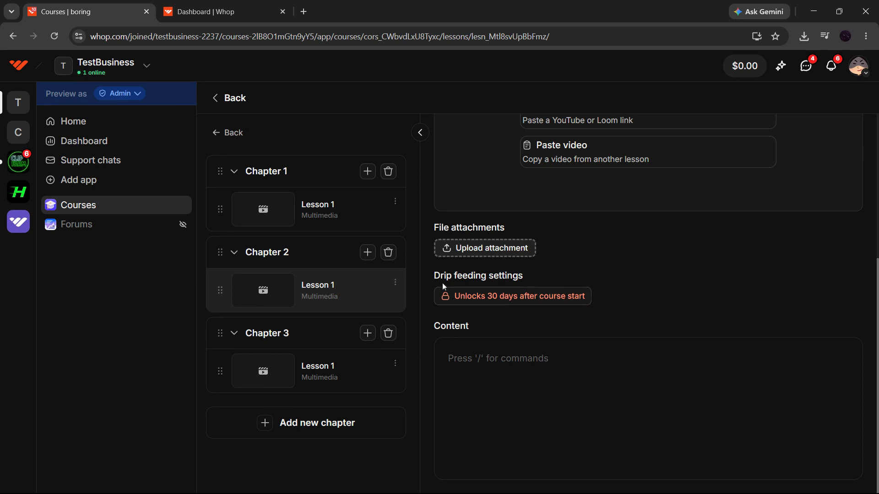
Save the changes made to Lesson 1 of Chapter 2
left_click(396, 283)
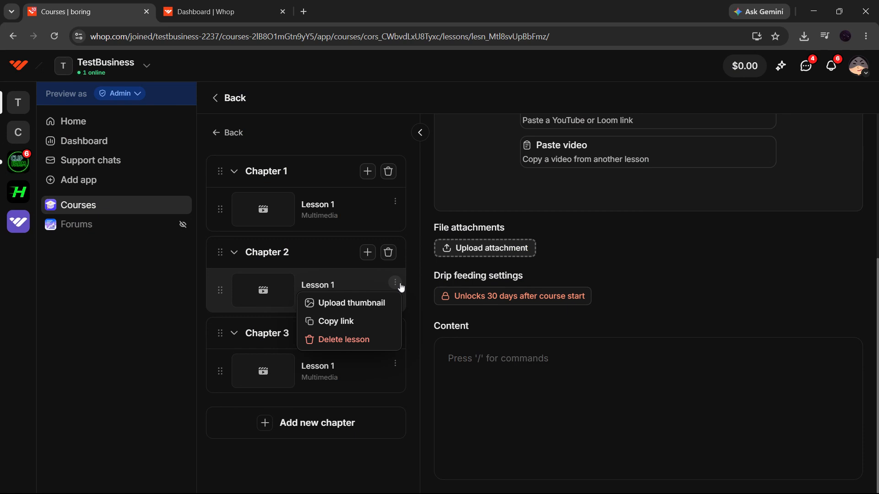
left_click(401, 287)
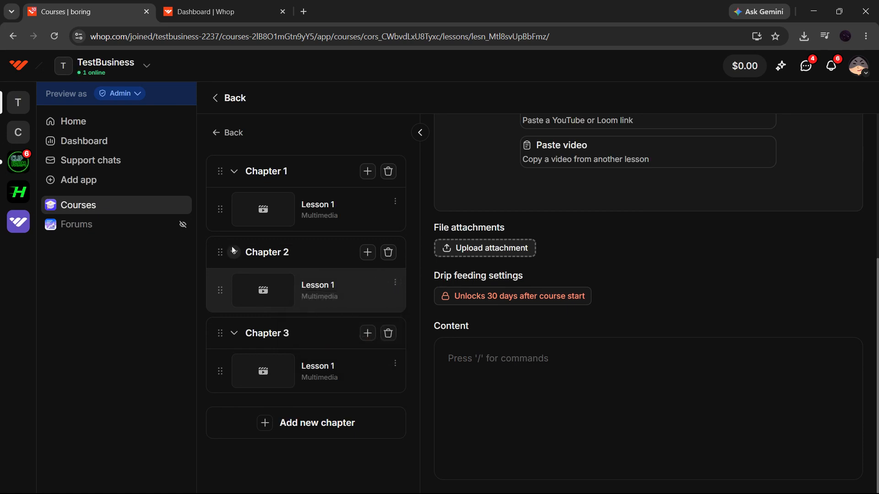
scroll(674, 262, "up", 5)
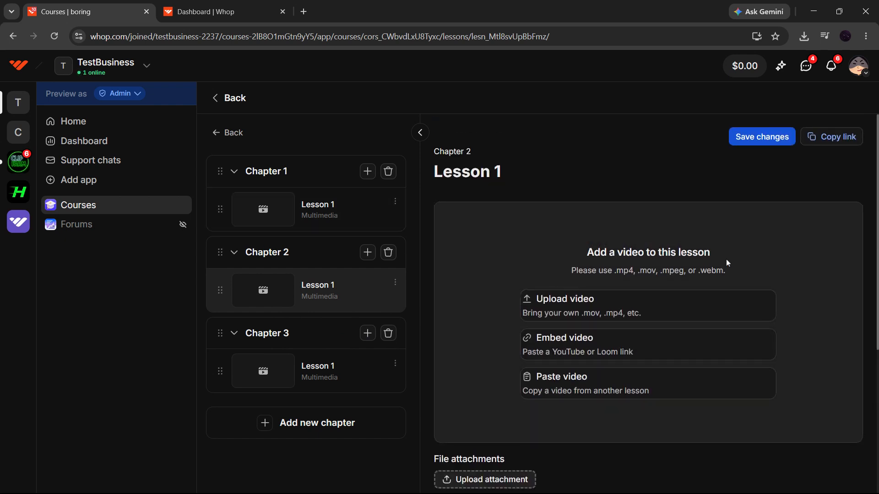
left_click(783, 146)
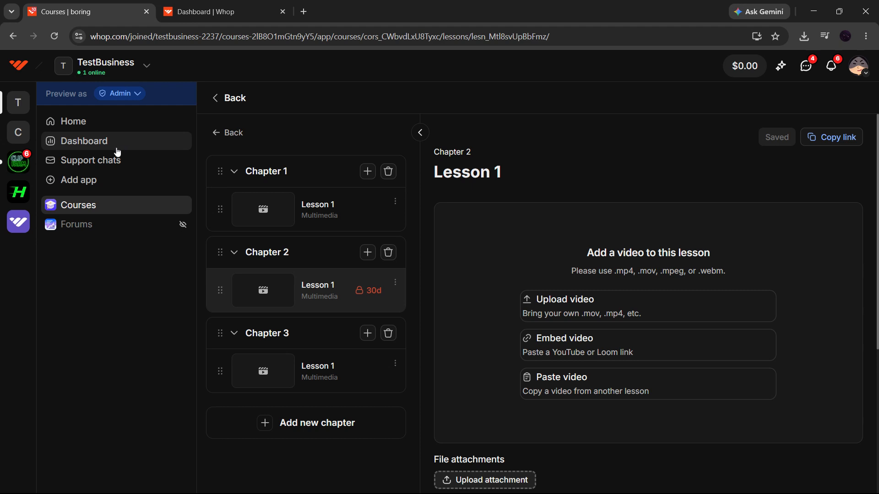
Start adding a new product from the products list on the TestBusiness home page
left_click(94, 129)
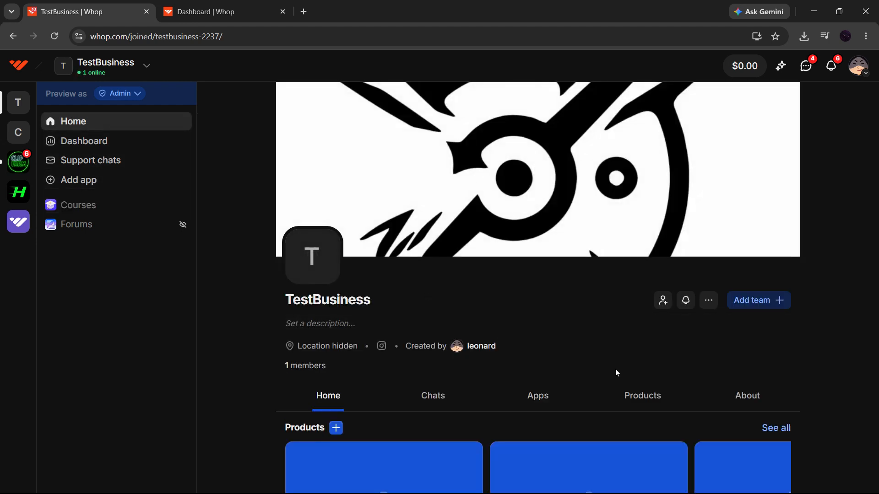
left_click(667, 404)
scroll(668, 406, "down", 2)
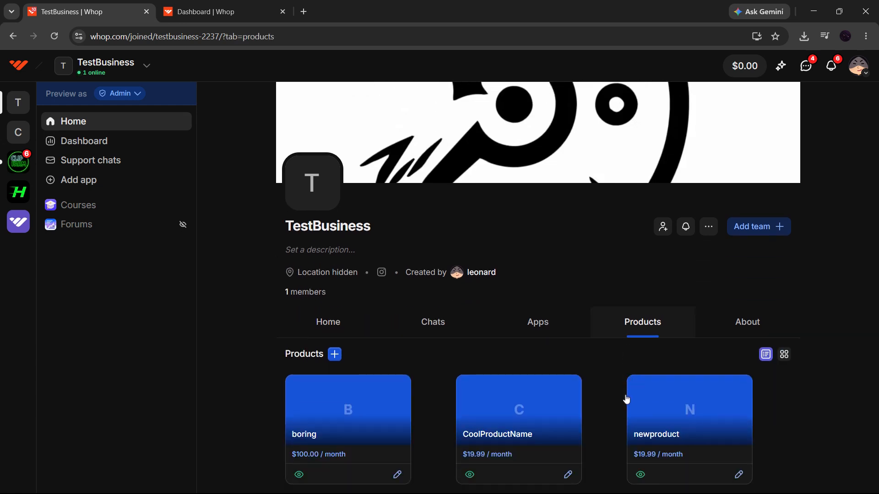
left_click(334, 355)
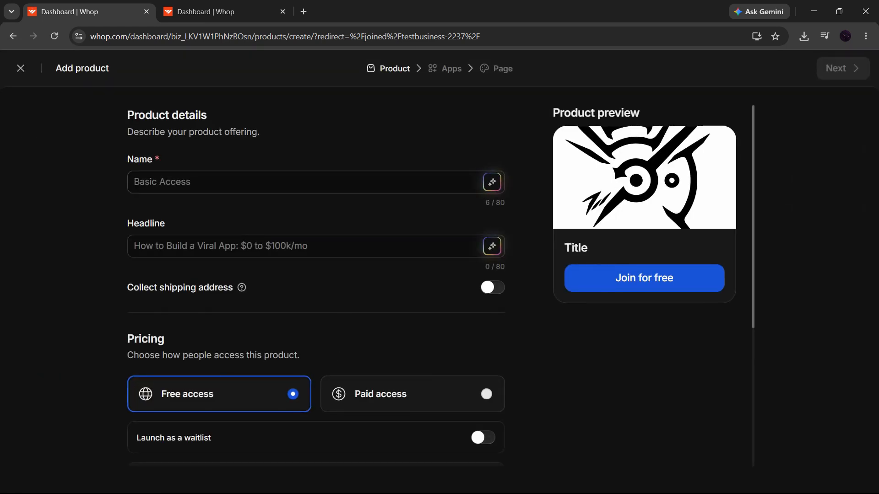
Name the product "new course"
left_click(315, 183)
type("ne")
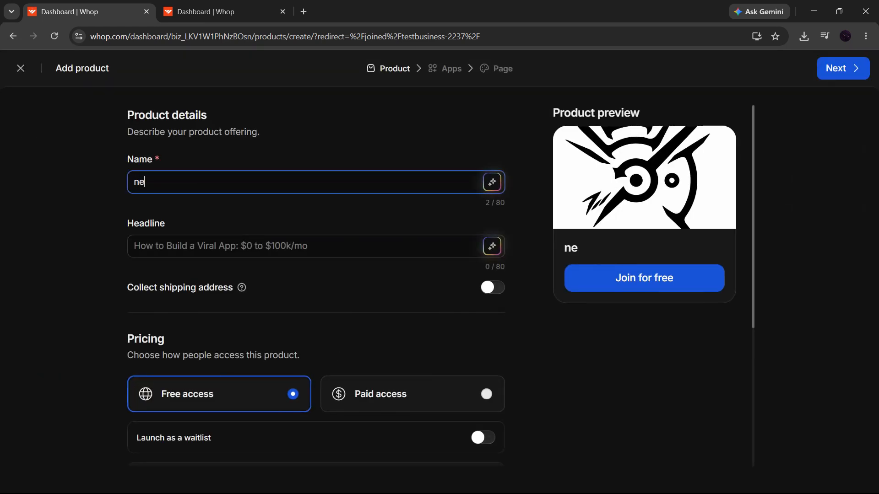
type("w course")
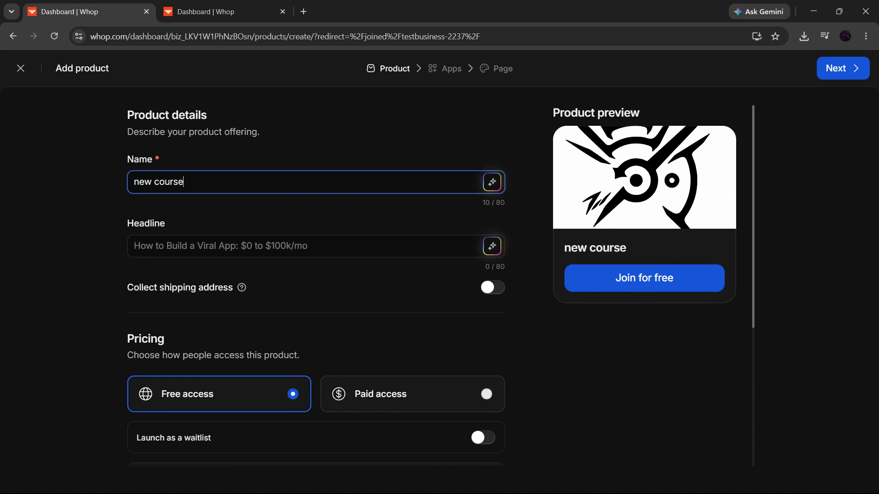
Set the product to paid access with a recurring price of $29 per 1 month
scroll(221, 222, "down", 3)
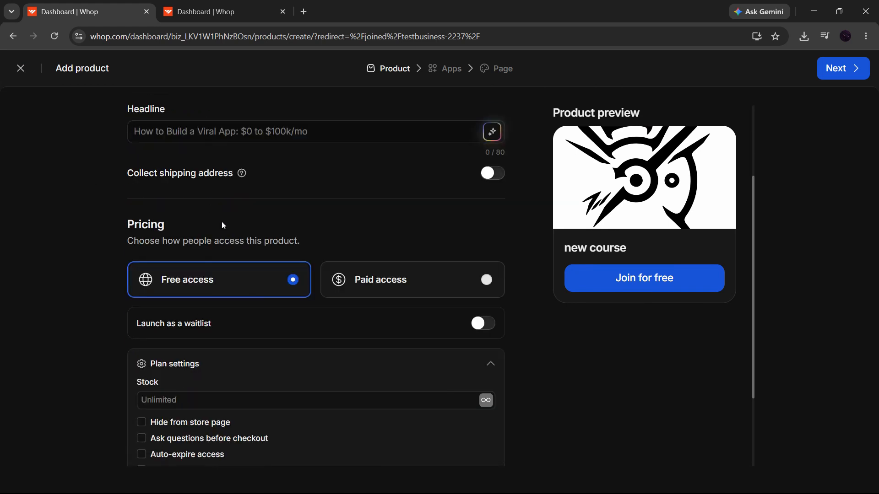
left_click(408, 280)
scroll(411, 281, "down", 2)
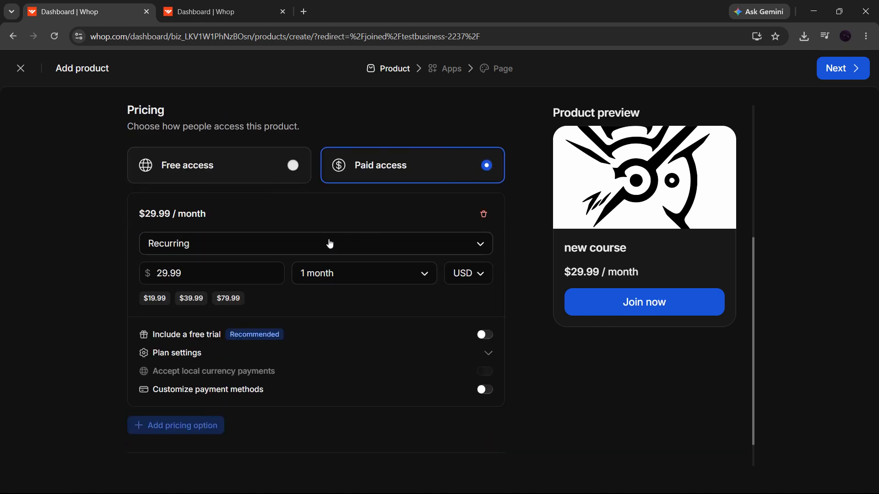
left_click(387, 243)
left_click(148, 246)
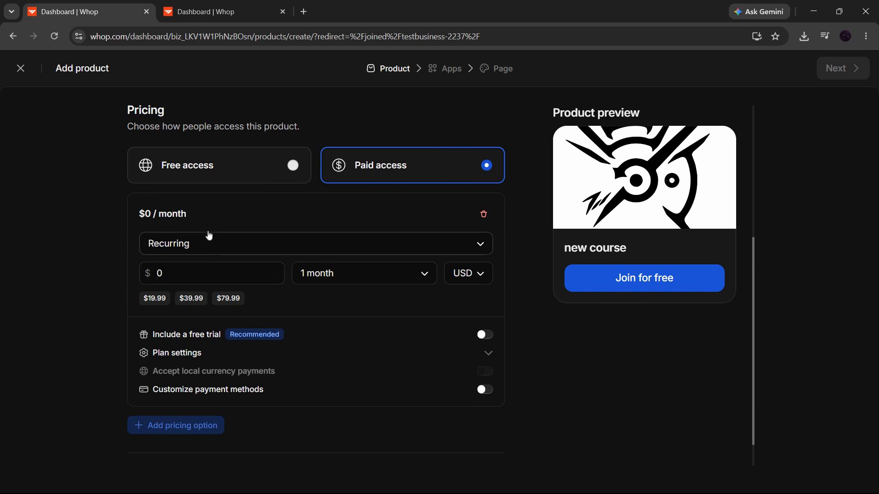
double_click(189, 274)
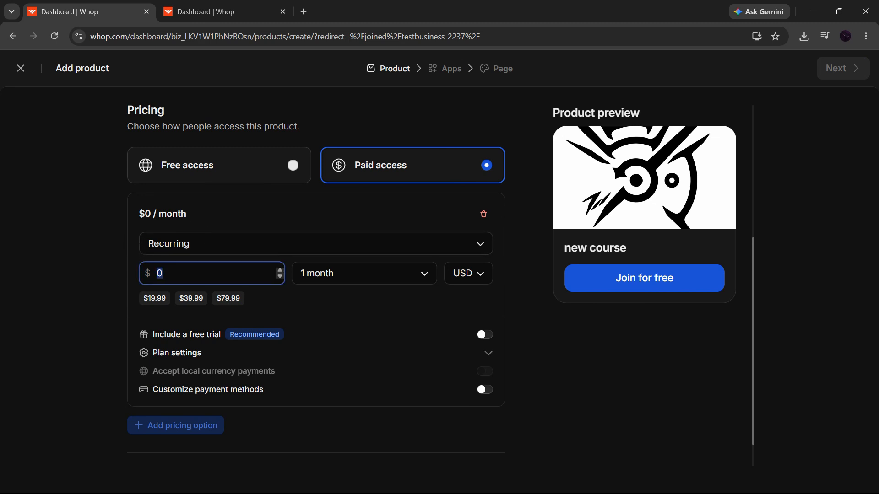
type("29")
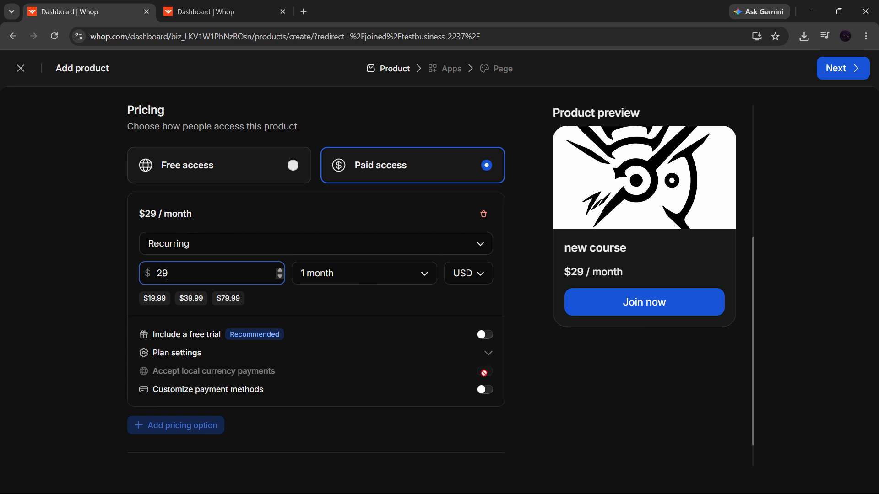
left_click(426, 277)
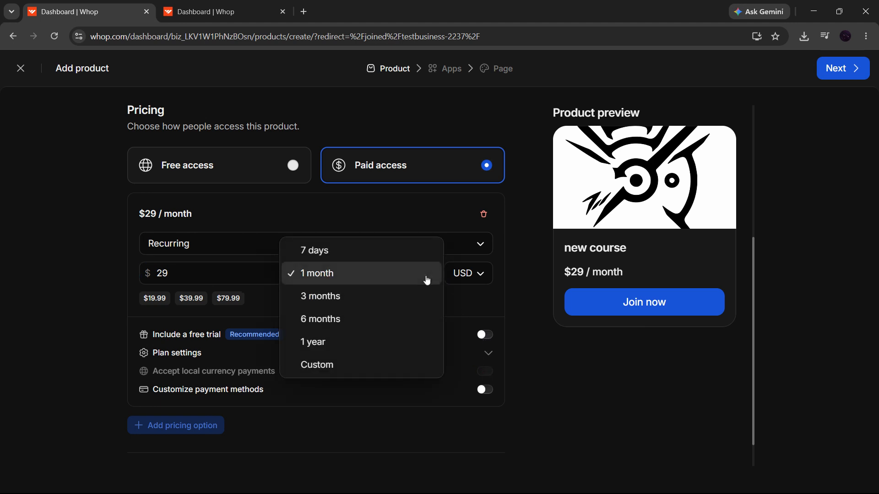
left_click(503, 259)
Expand the additional product settings for review and continue to the choice of included apps
scroll(527, 298, "down", 1)
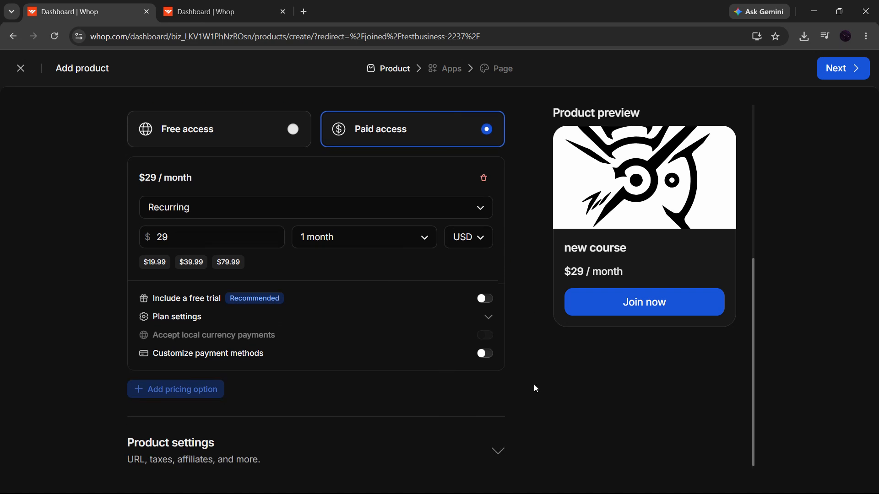
left_click(499, 453)
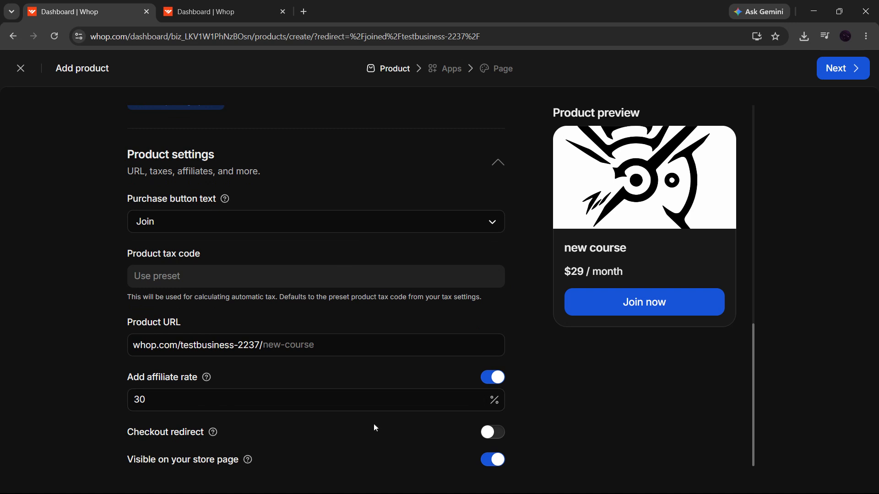
left_click(824, 68)
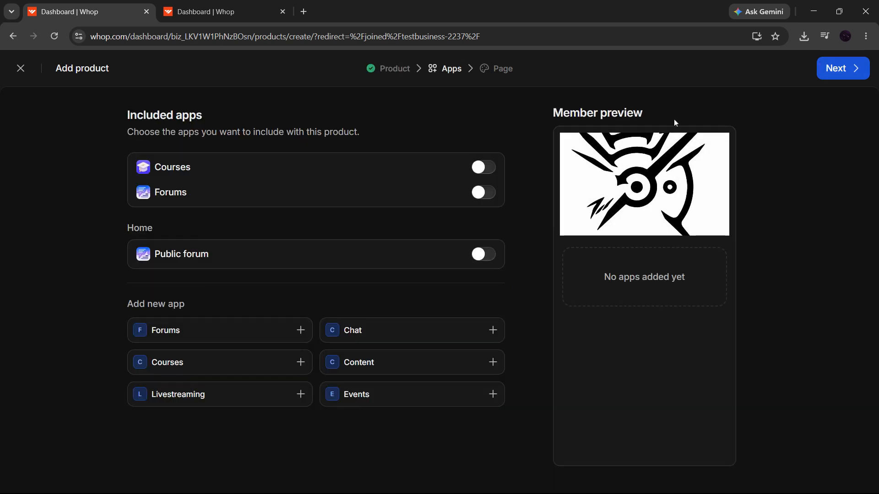
Include the existing Courses app with the product and save the product
left_click(489, 171)
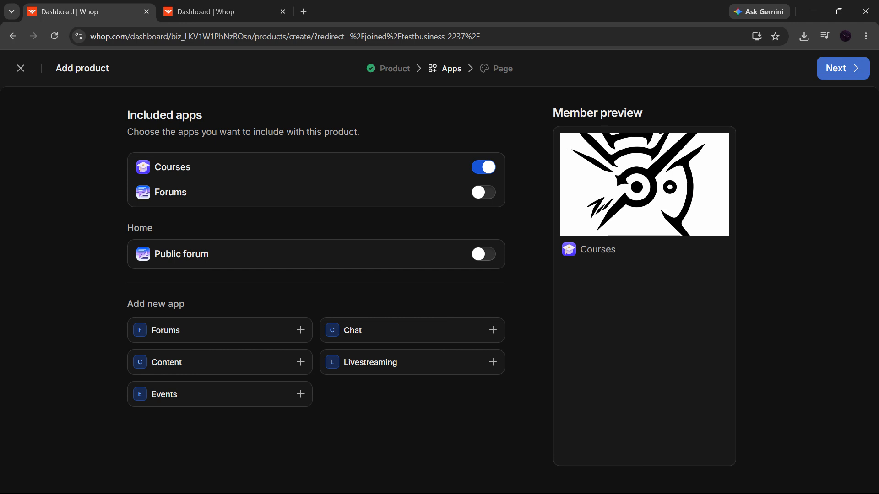
left_click(842, 68)
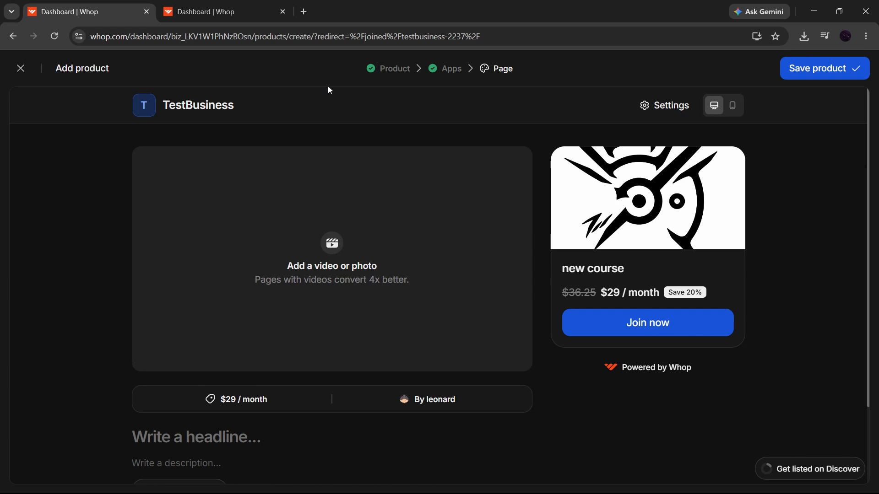
left_click(807, 72)
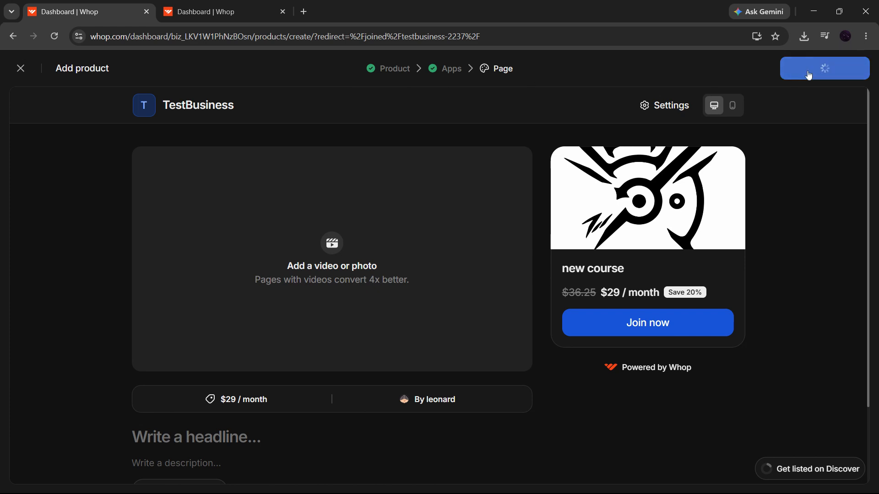
Copy the checkout link of the "new course" product from the business's checkout links
left_click(223, 18)
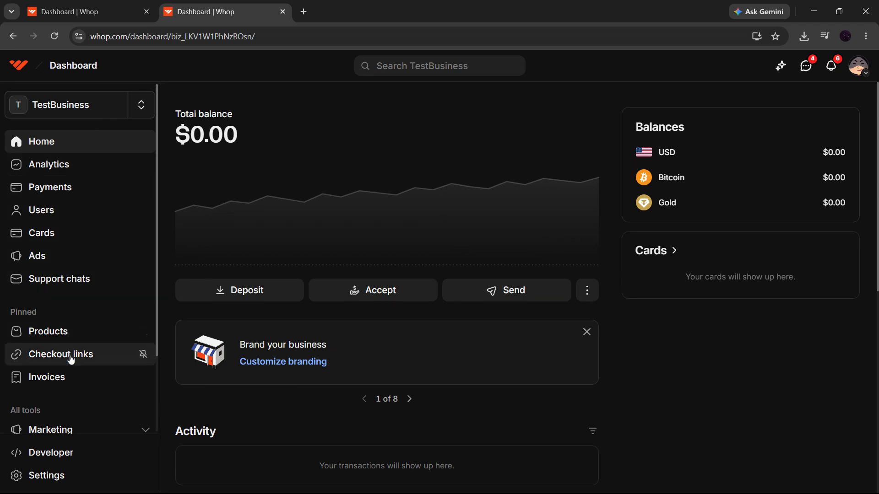
left_click(36, 361)
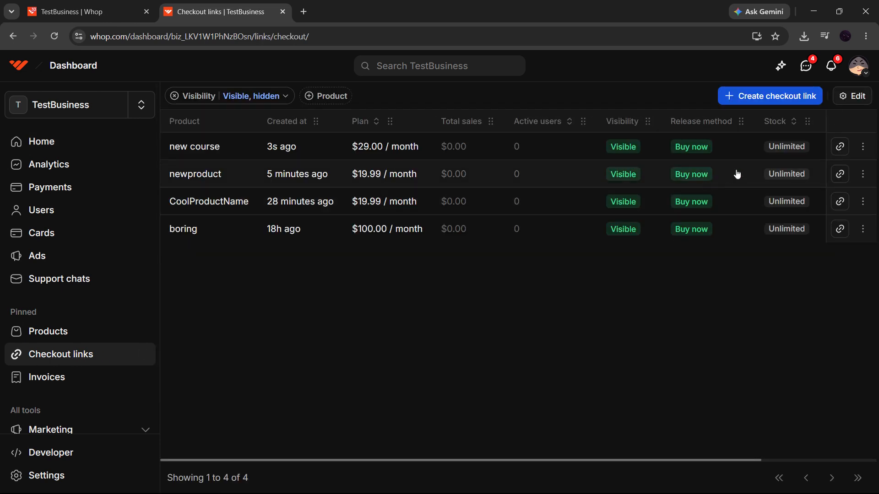
left_click(840, 156)
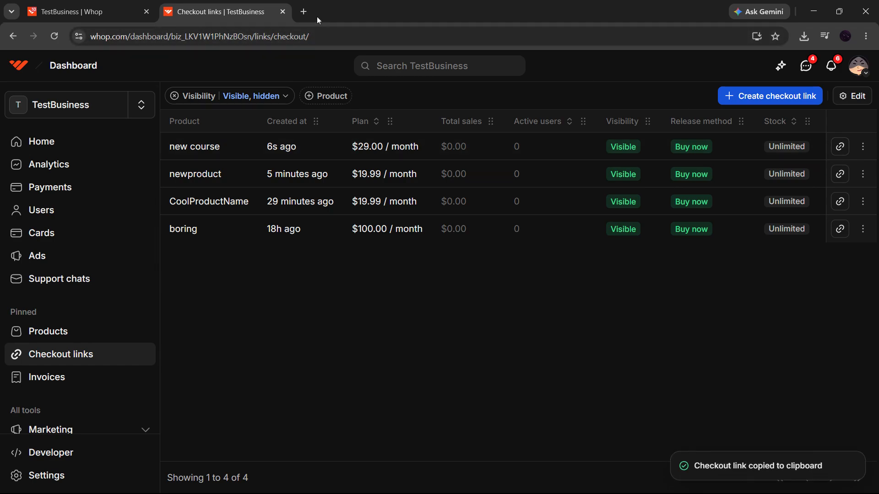
Open the copied checkout link in a new browser tab
left_click(303, 12)
key("ctrl+v")
key("Return")
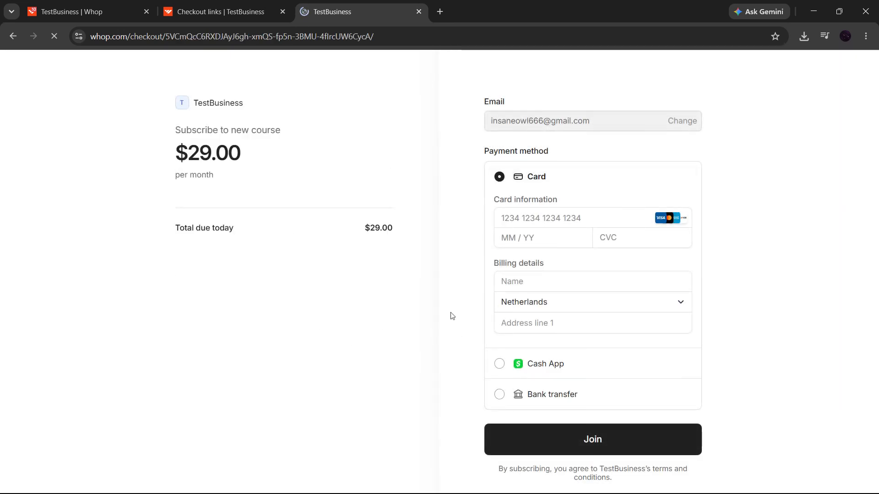
Open the "boring" product for editing from the business's product list and show its page layout
left_click(108, 14)
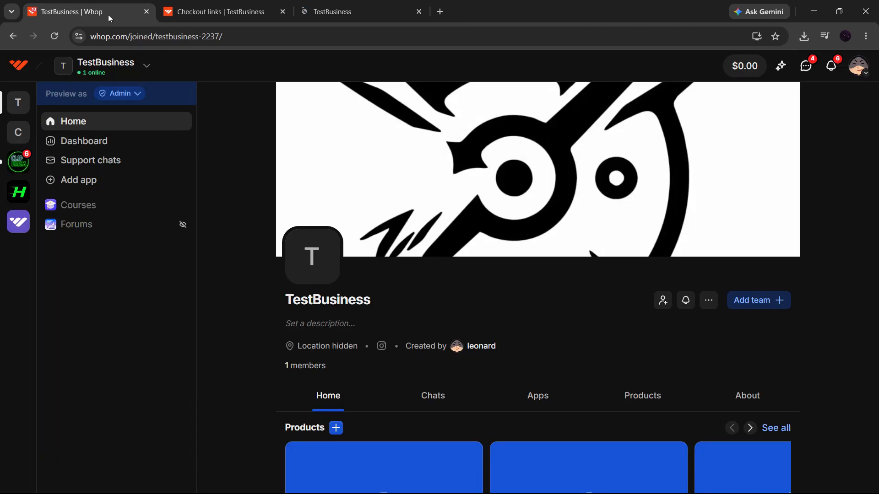
left_click(196, 16)
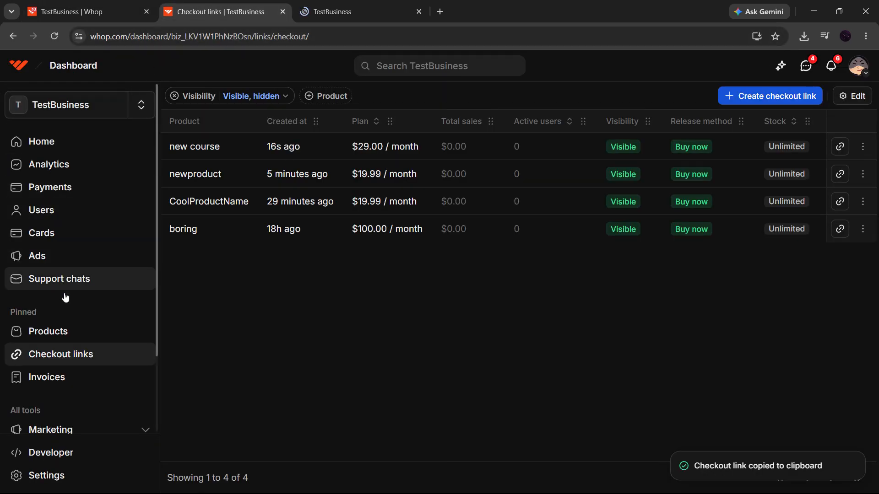
left_click(65, 333)
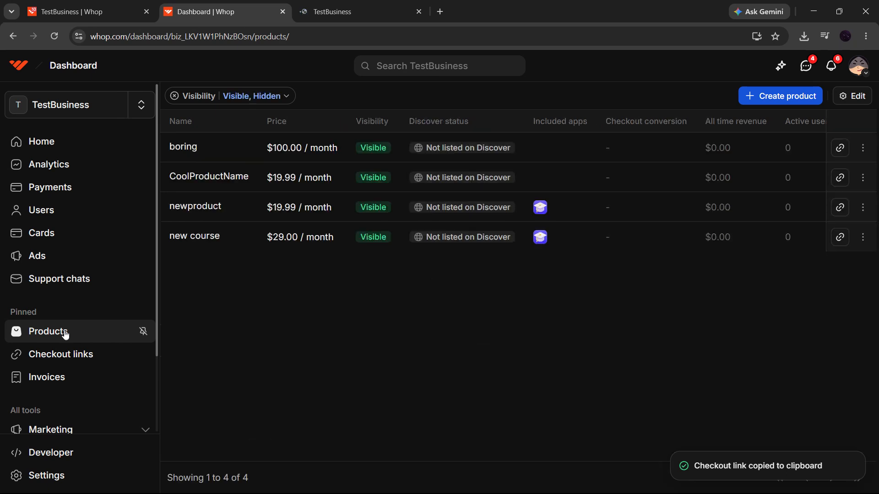
left_click(188, 157)
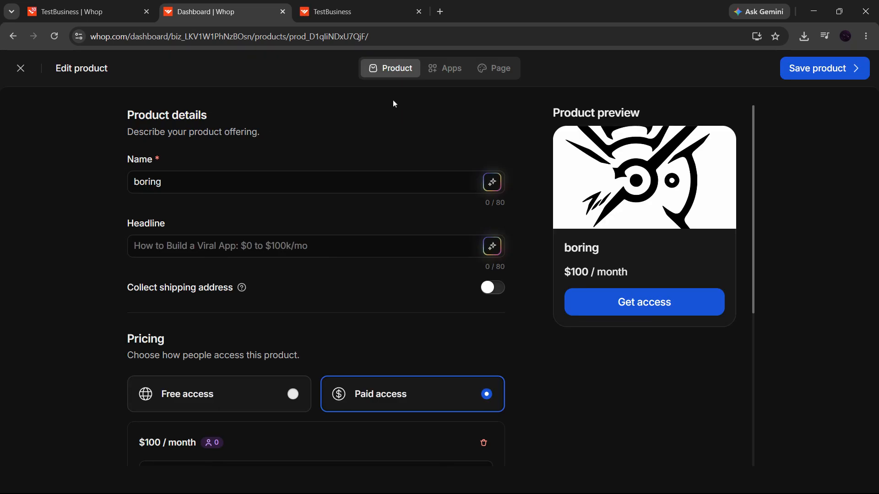
left_click(495, 74)
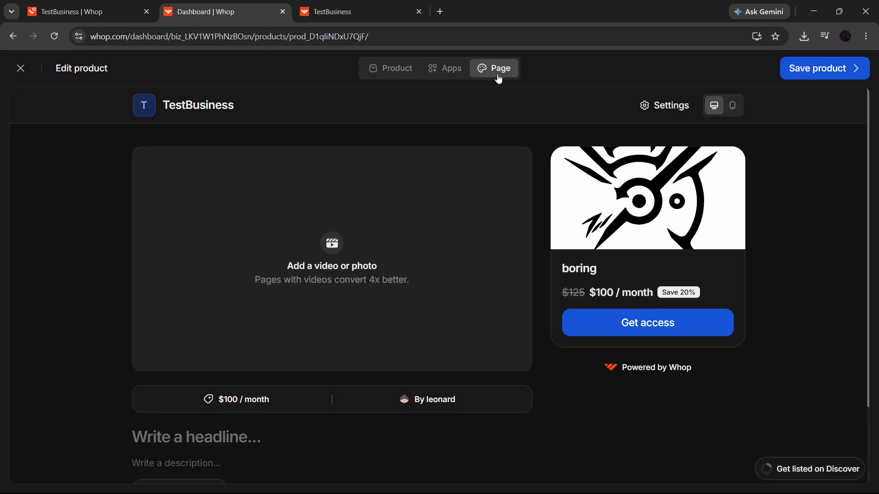
Review the business logo, product title and headline requirements for the Discover listing, and locate the page's headline field
left_click(799, 468)
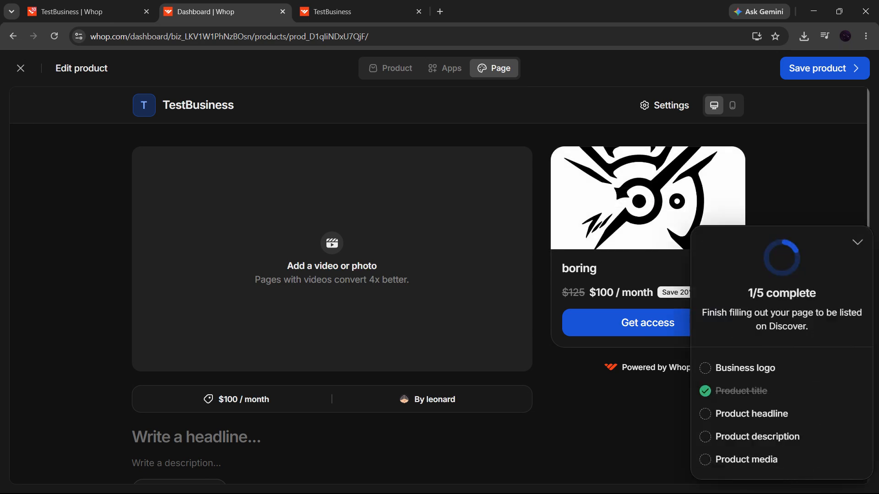
left_click_drag(780, 371, 715, 369)
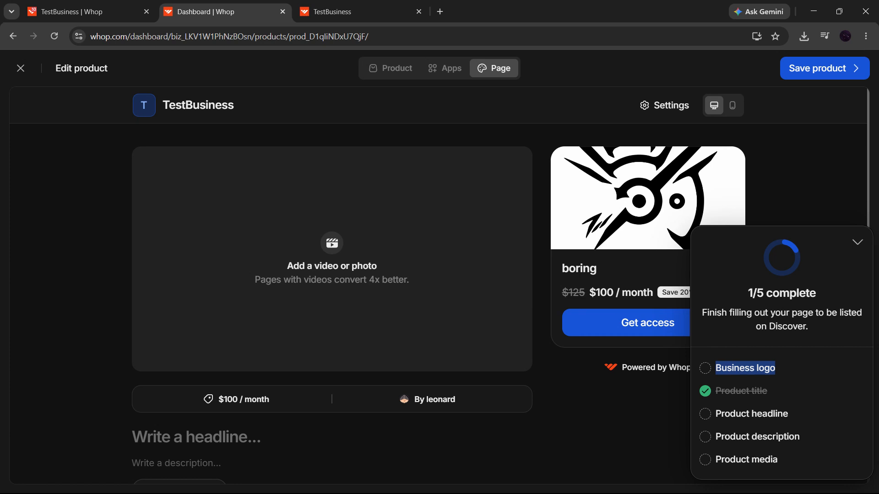
left_click_drag(771, 393, 715, 393)
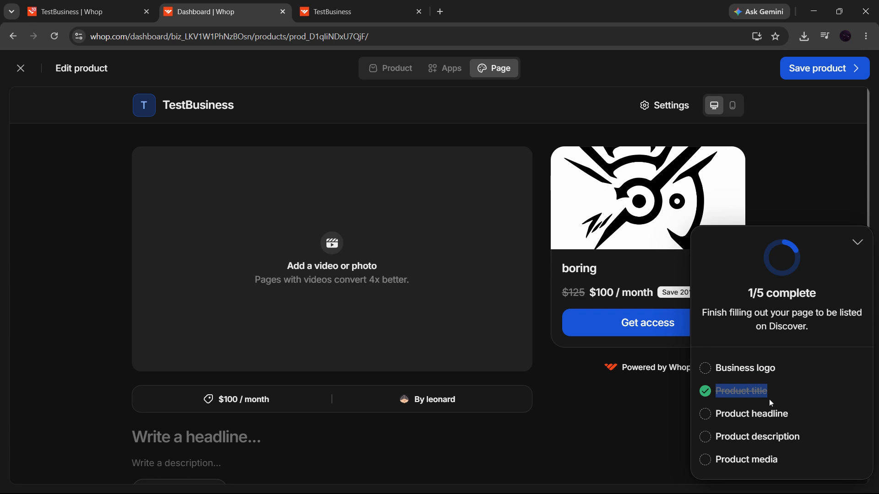
left_click_drag(792, 413, 715, 414)
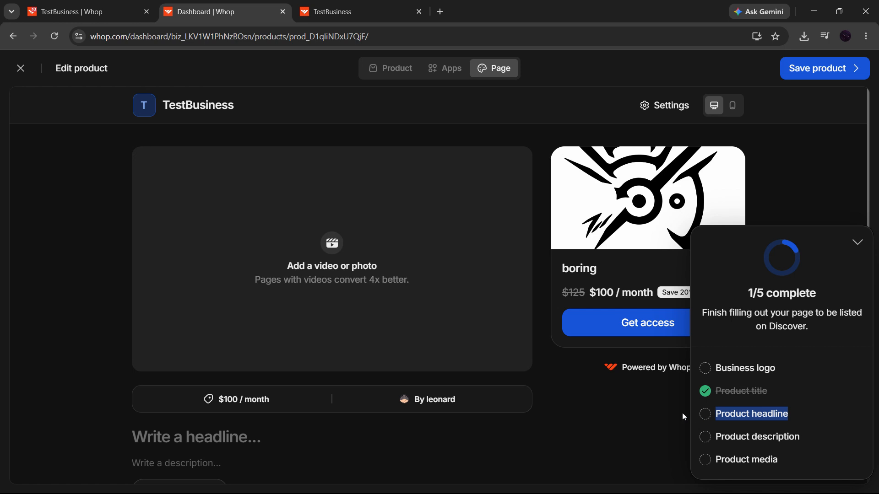
scroll(575, 416, "down", 2)
left_click(197, 341)
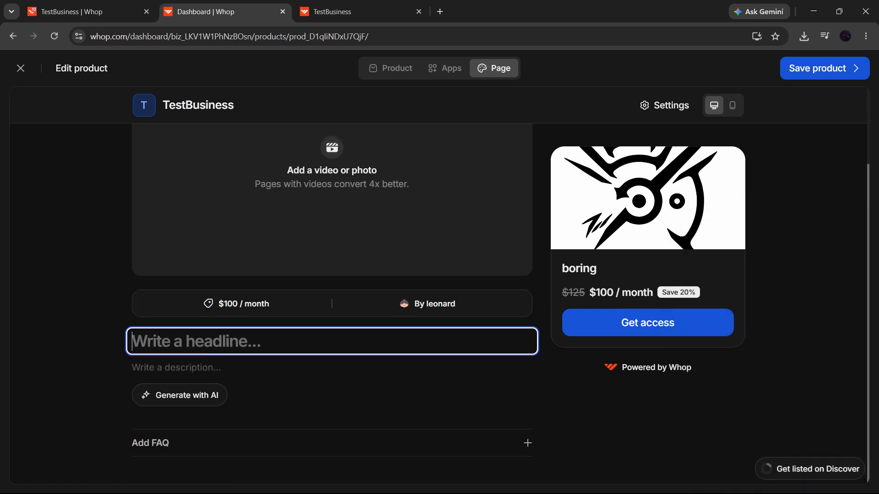
Review the product description and media requirements for the Discover listing, and locate the matching areas on the product page
left_click(793, 470)
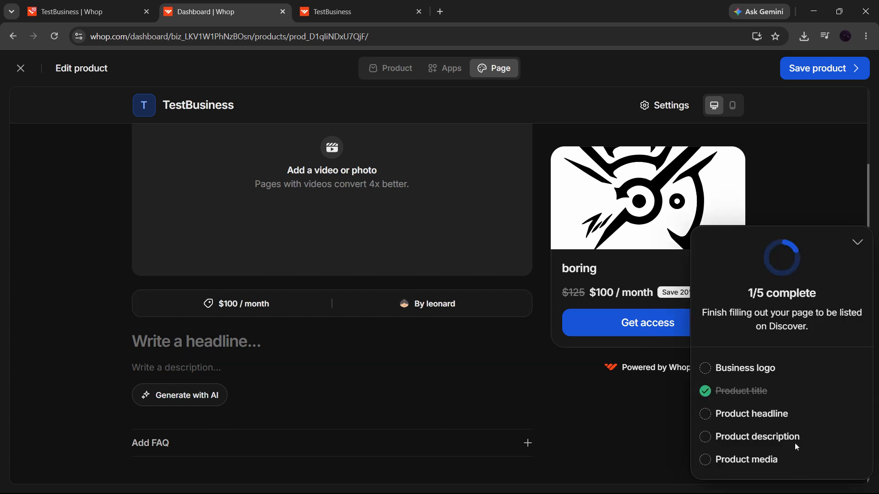
left_click_drag(803, 437, 715, 438)
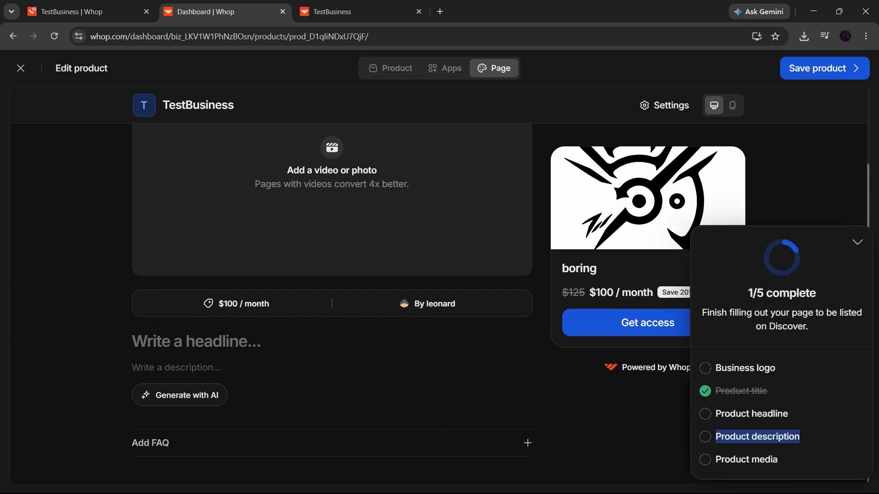
left_click(281, 378)
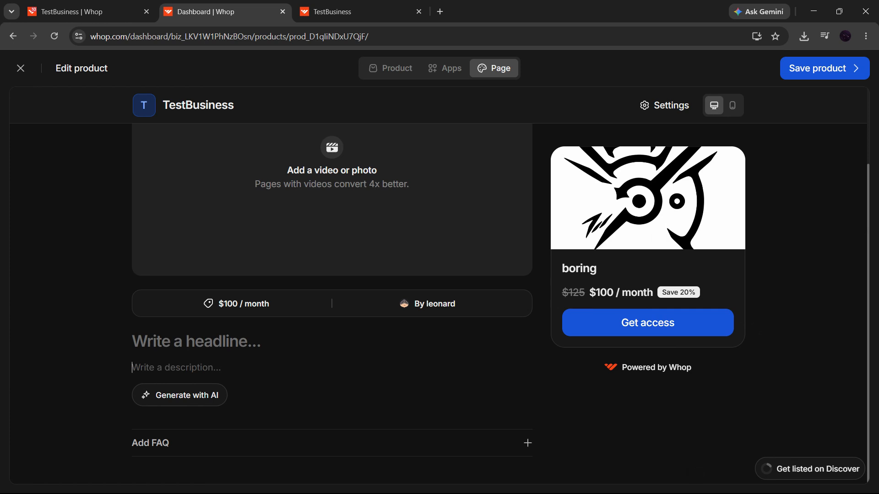
left_click(817, 469)
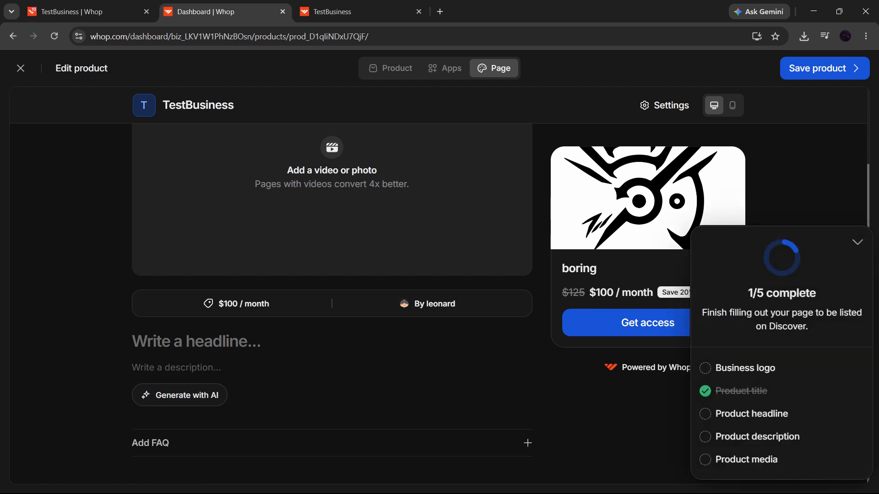
double_click(765, 460)
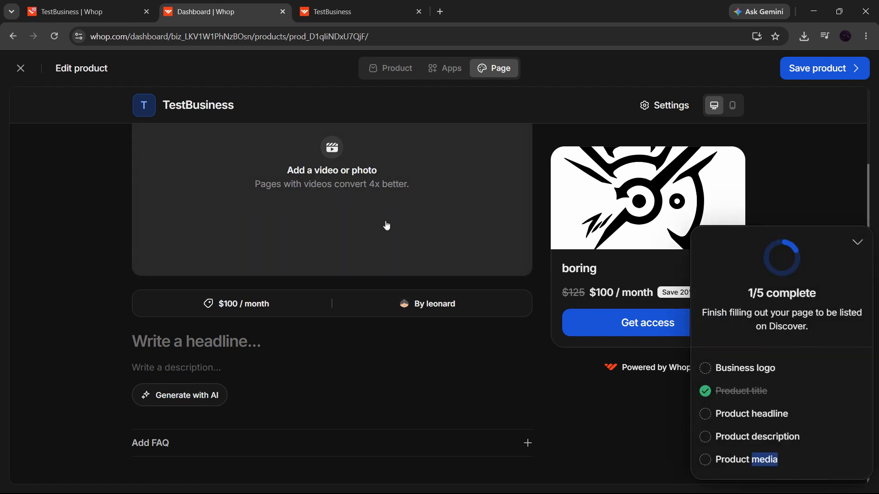
left_click(317, 192)
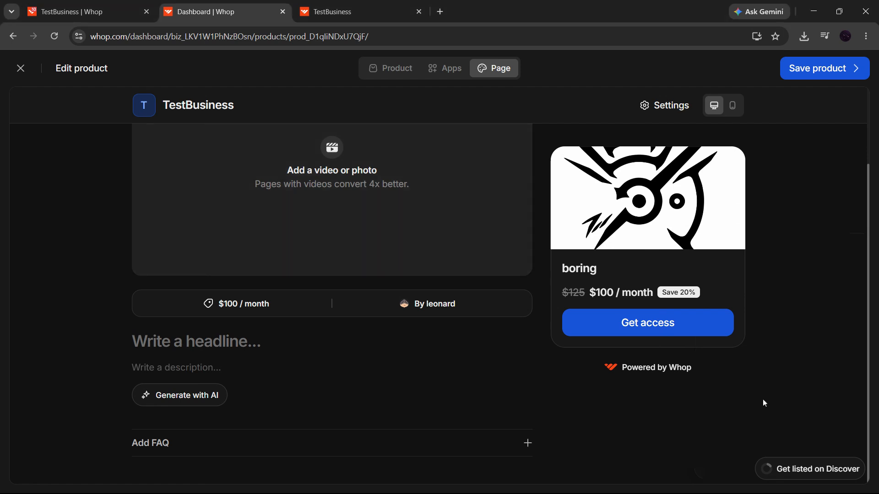
scroll(488, 392, "up", 2)
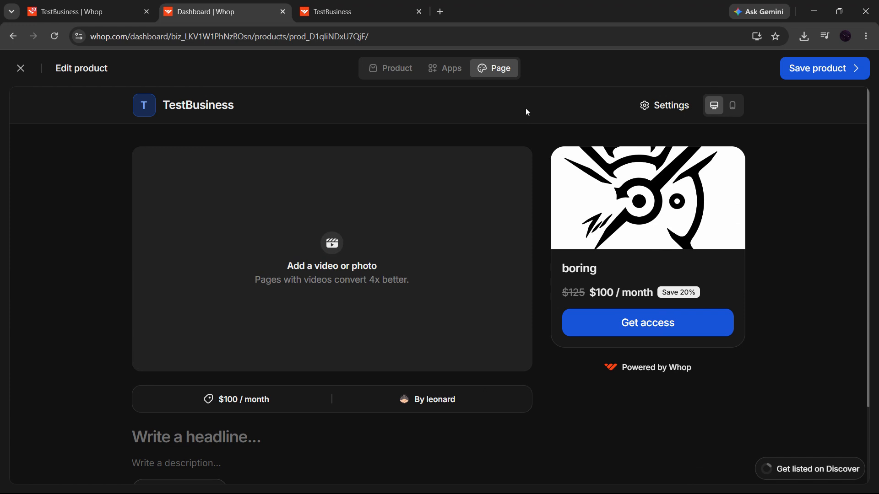
Browse the products on the TestBusiness home page through to the "new course" product
left_click(123, 16)
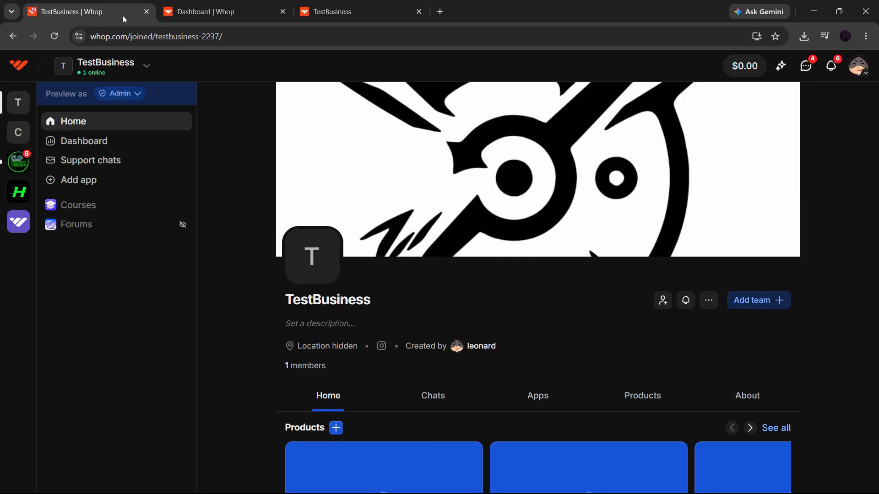
scroll(227, 254, "down", 5)
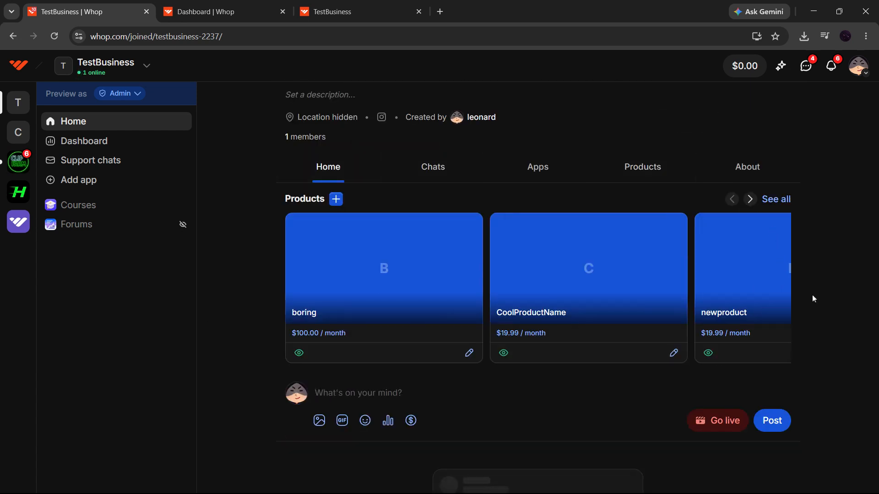
left_click(749, 200)
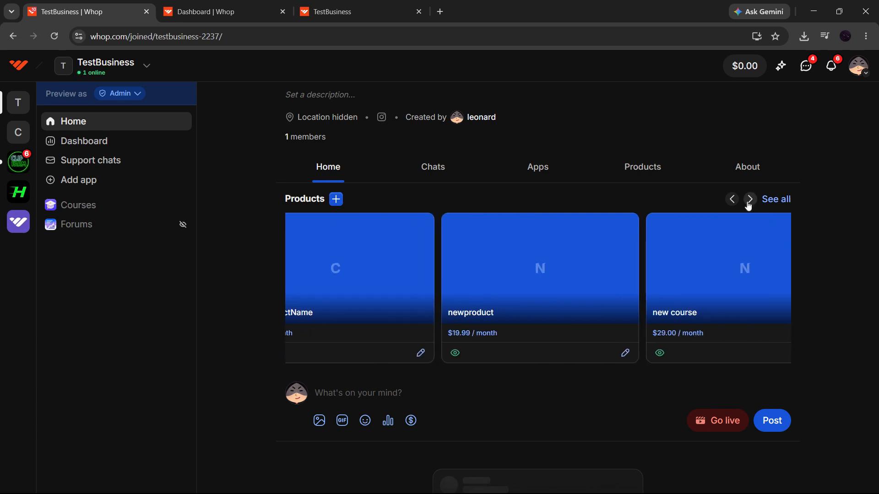
left_click(749, 200)
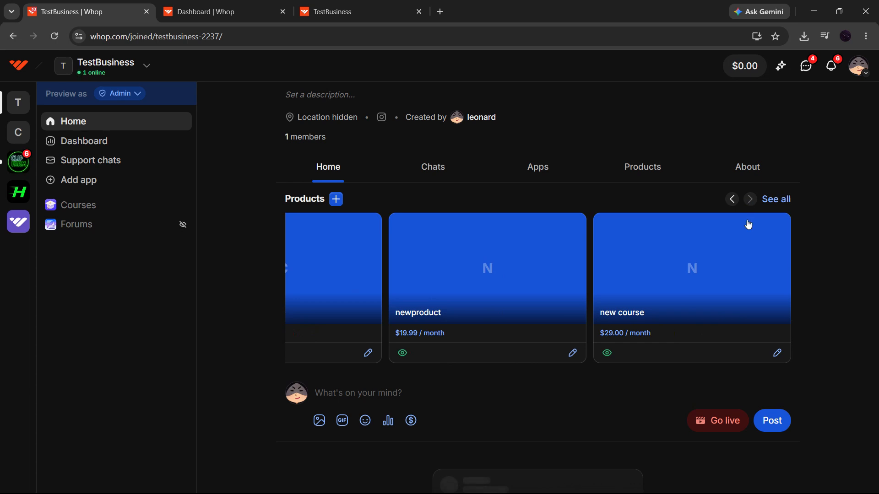